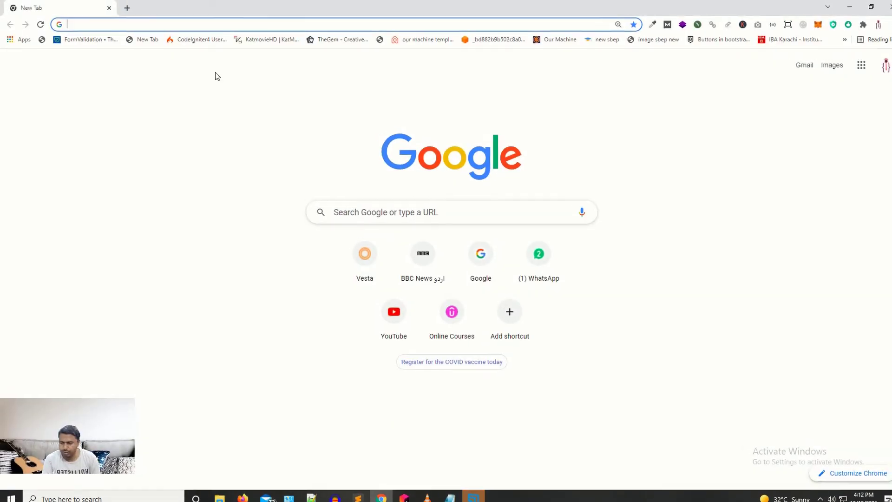
- Search Chrome for 'ivcam' and open the official e2esoft iVCam result
{"action": "type", "text": "ivcam"}
{"action": "key", "text": "Return"}
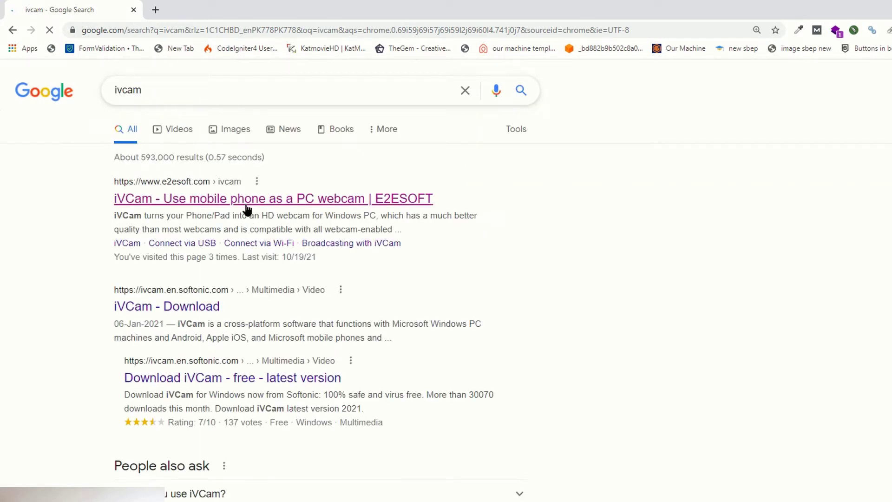
{"action": "left_click", "coordinate": [246, 204]}
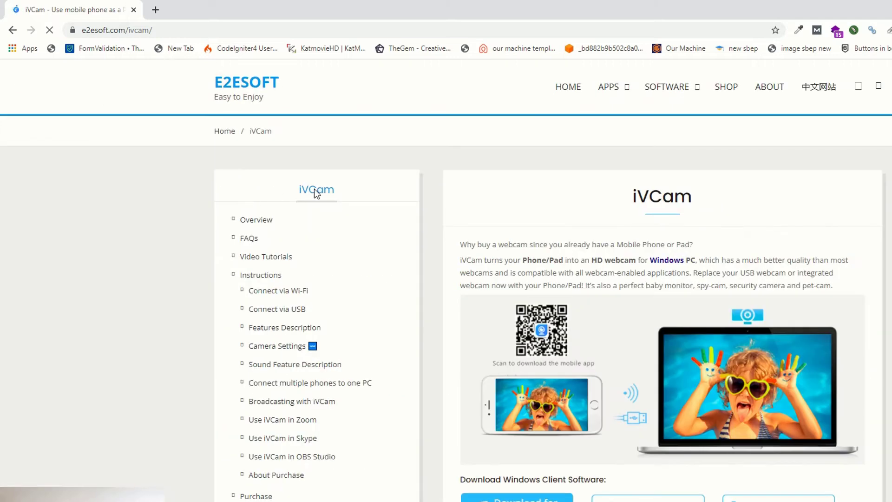
- Scroll the iVCam page to the Download section and start the Windows client download
{"action": "scroll", "coordinate": [640, 222], "scroll_direction": "down", "scroll_amount": 3}
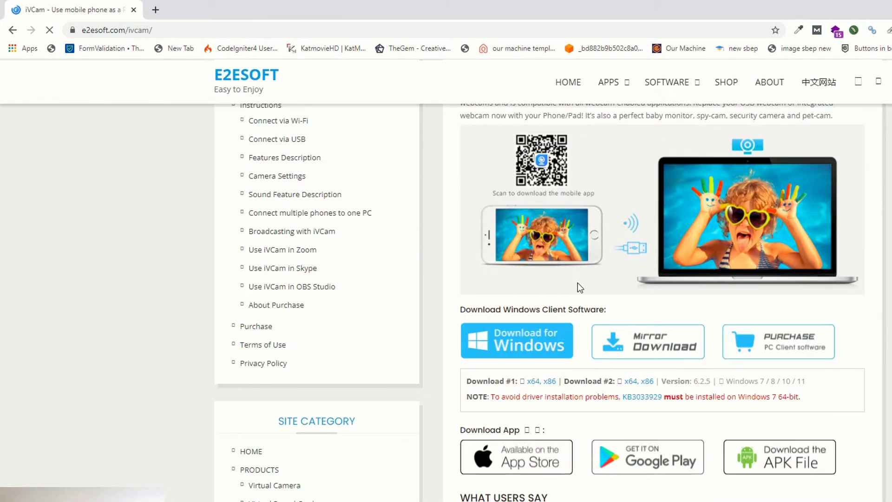
{"action": "scroll", "coordinate": [578, 283], "scroll_direction": "up", "scroll_amount": 2}
{"action": "scroll", "coordinate": [578, 282], "scroll_direction": "up", "scroll_amount": 1}
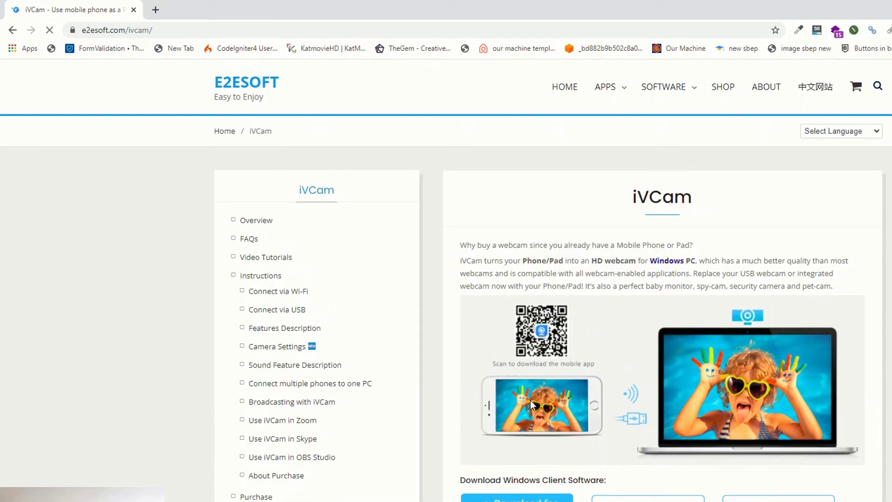
{"action": "scroll", "coordinate": [531, 400], "scroll_direction": "down", "scroll_amount": 3}
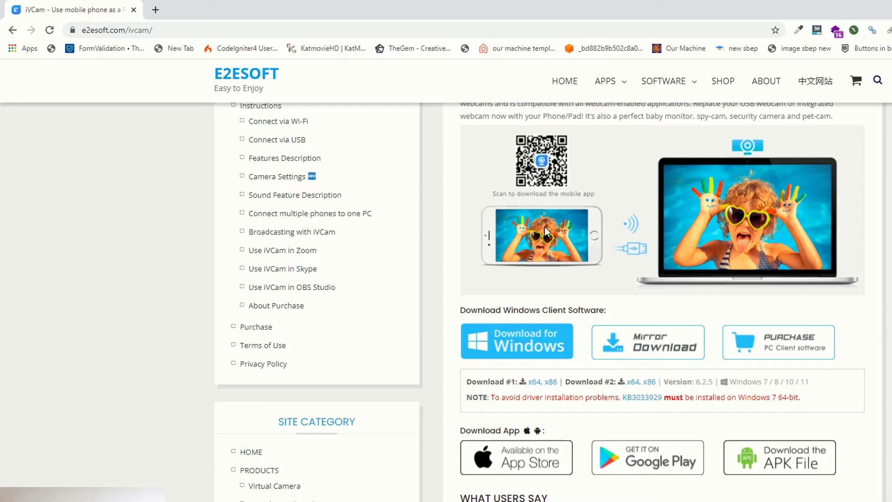
{"action": "scroll", "coordinate": [769, 162], "scroll_direction": "down", "scroll_amount": 1}
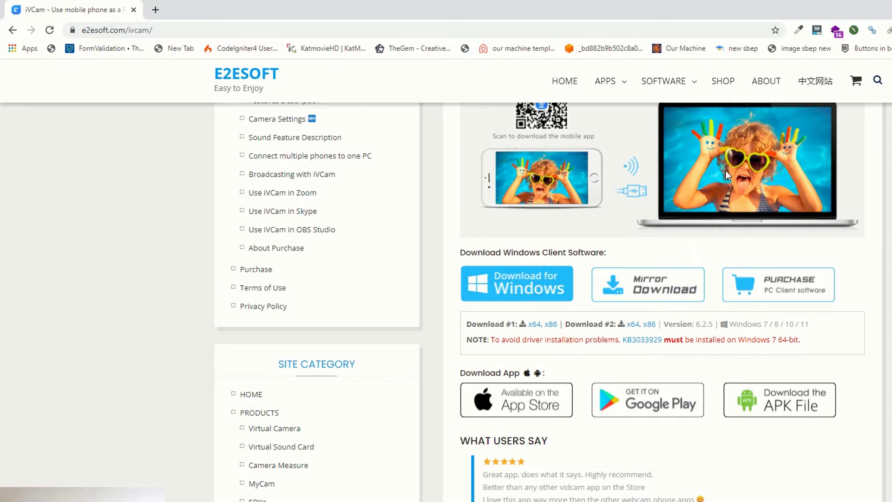
{"action": "left_click", "coordinate": [564, 282]}
- Save the iVCam_x64_v6.2.5 installer to New Volume (G:), declining to replace the existing copy
{"action": "left_click", "coordinate": [636, 203]}
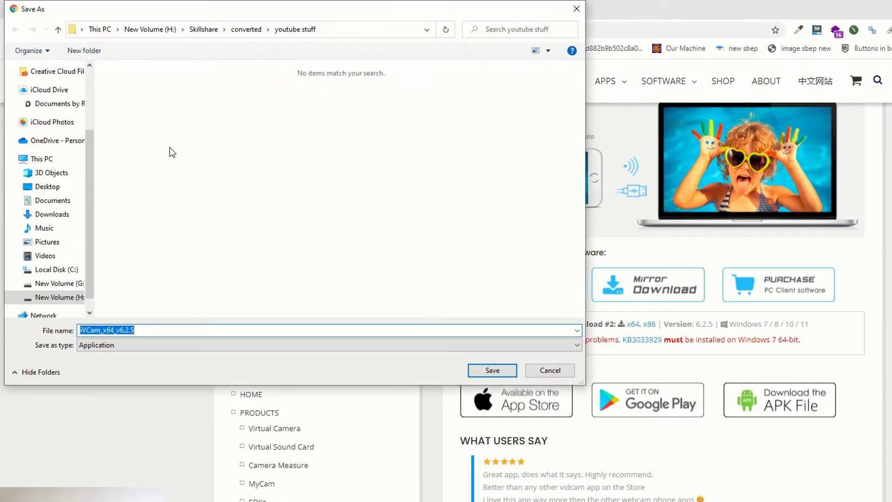
{"action": "left_click", "coordinate": [54, 283]}
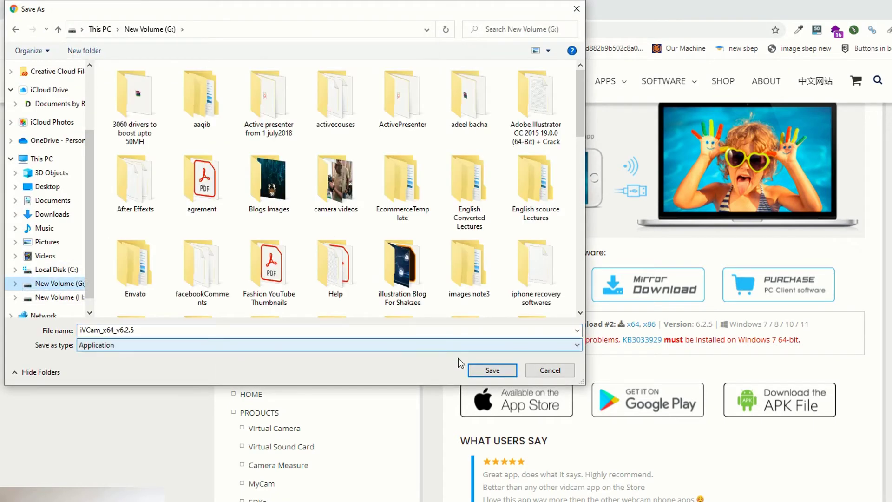
{"action": "left_click", "coordinate": [492, 371]}
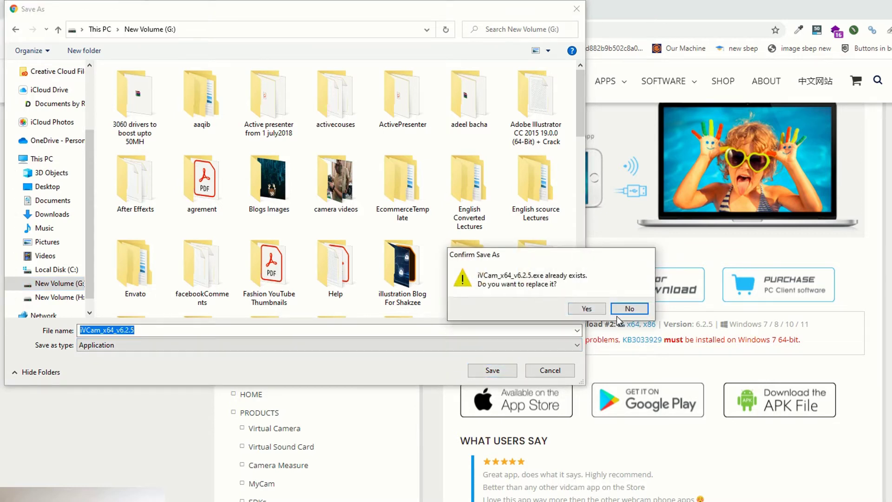
{"action": "left_click", "coordinate": [145, 330]}
{"action": "left_click", "coordinate": [631, 312]}
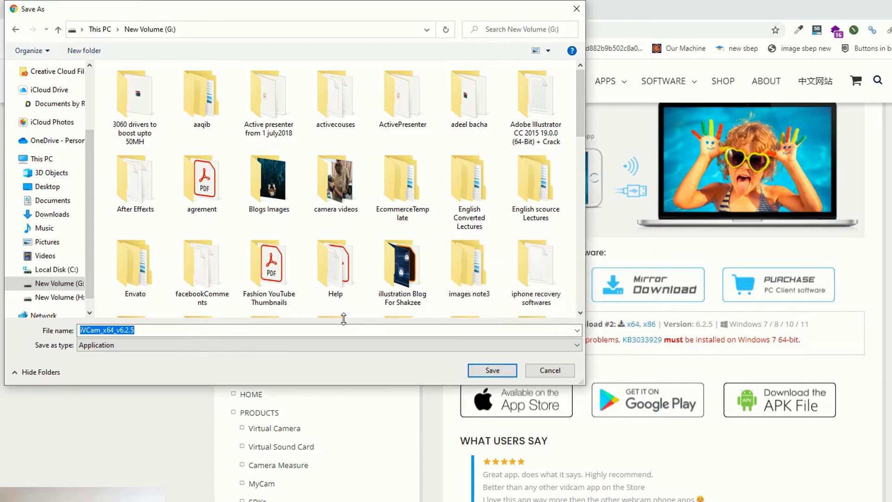
{"action": "key", "text": "Escape"}
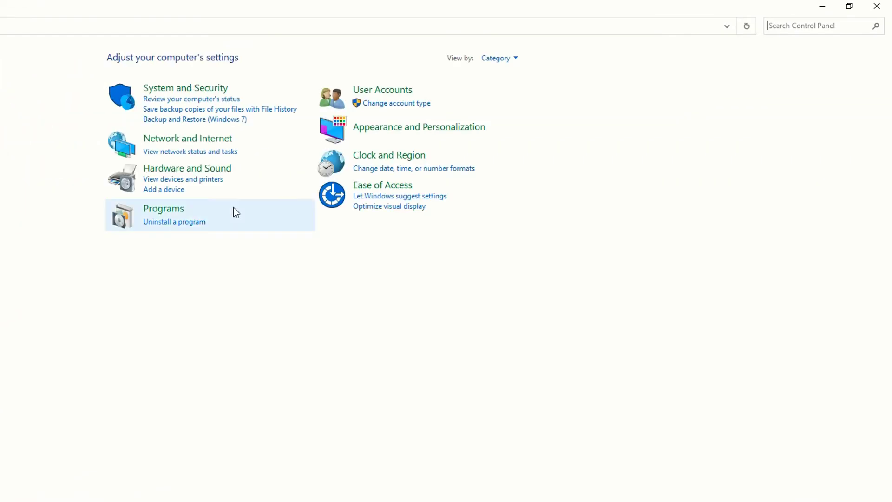
- Find iVCam in Programs and Features by searching for 'ivcam'
{"action": "left_click", "coordinate": [234, 207]}
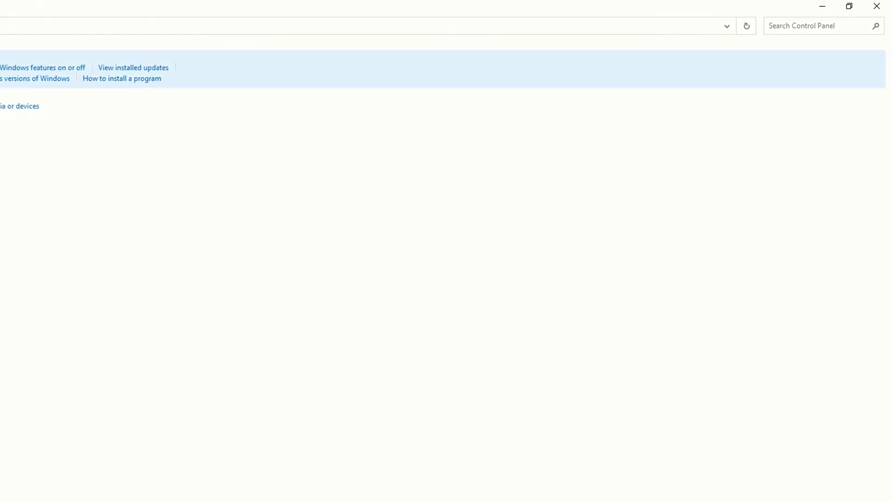
{"action": "left_click", "coordinate": [2, 140]}
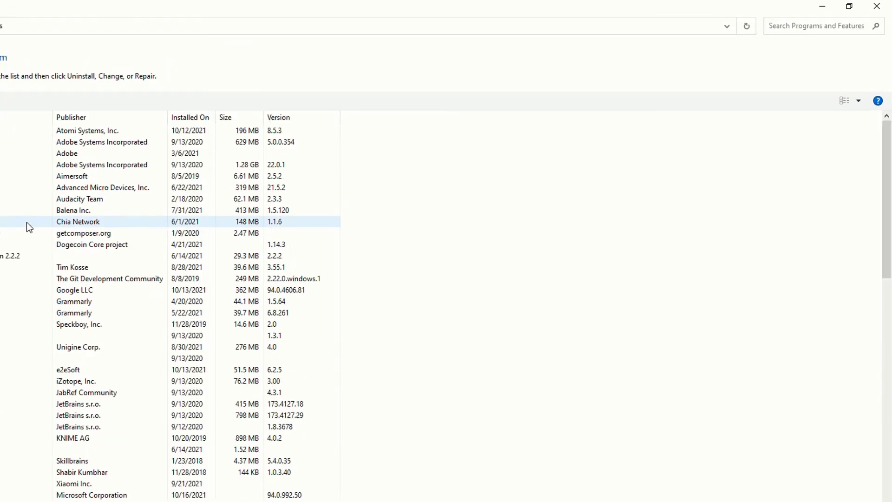
{"action": "left_click", "coordinate": [805, 24]}
{"action": "type", "text": "ivcam"}
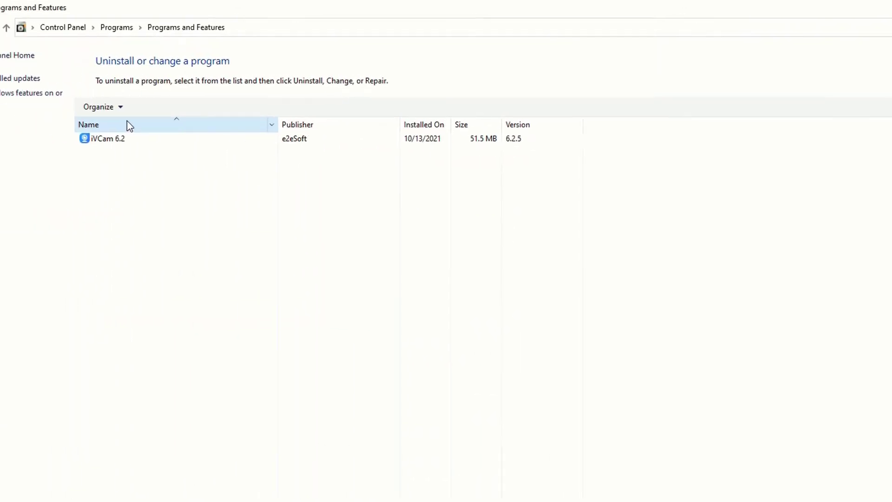
- Uninstall iVCam 6.2 completely and acknowledge the finished removal
{"action": "left_click", "coordinate": [116, 141]}
{"action": "right_click", "coordinate": [115, 140]}
{"action": "left_click", "coordinate": [144, 148]}
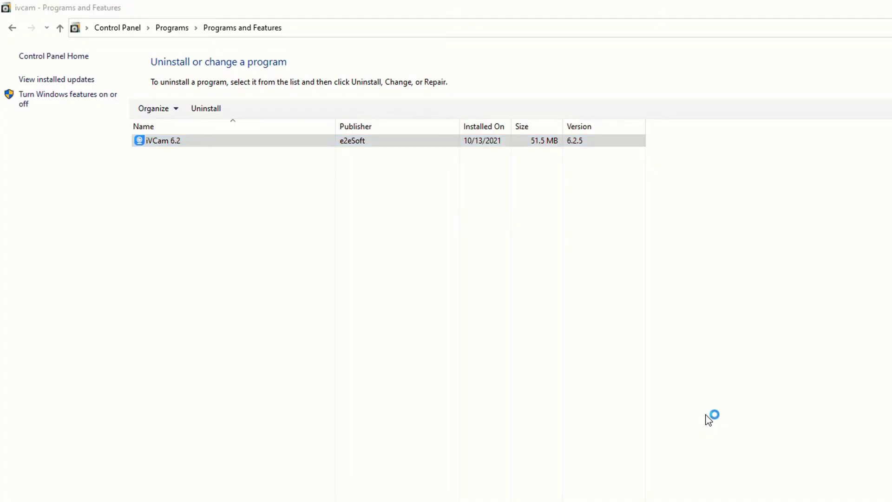
{"action": "left_click", "coordinate": [666, 390]}
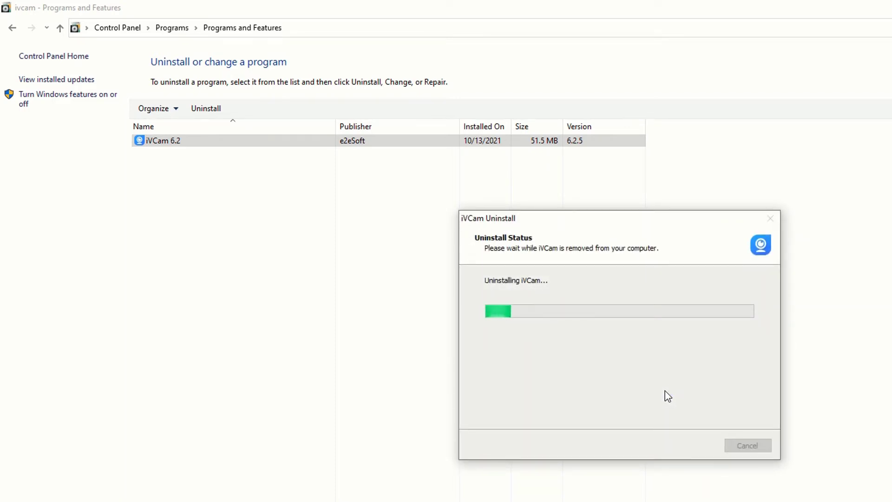
{"action": "left_click", "coordinate": [695, 387]}
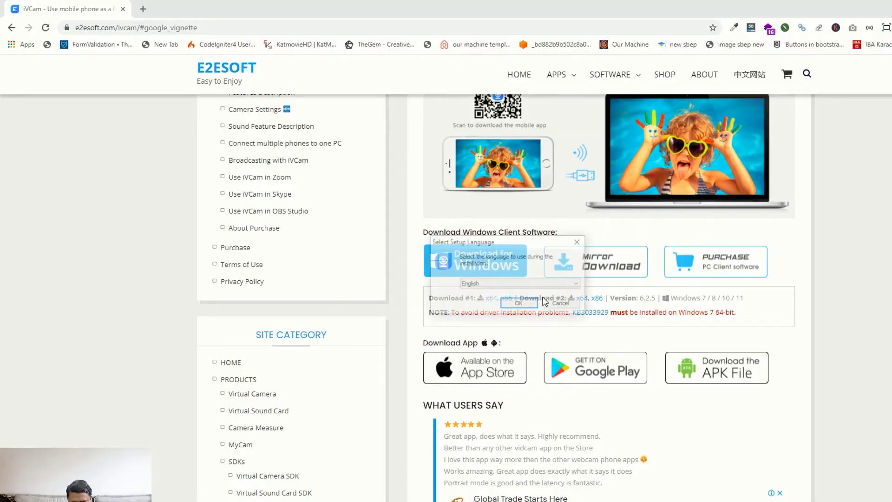
- Choose English setup language and keep the default install and Start Menu folders
{"action": "left_click", "coordinate": [517, 304]}
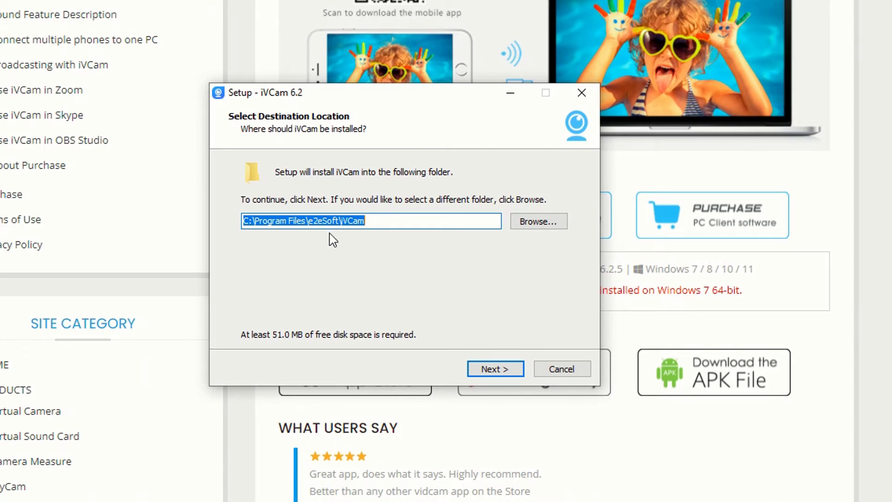
{"action": "left_click", "coordinate": [537, 223]}
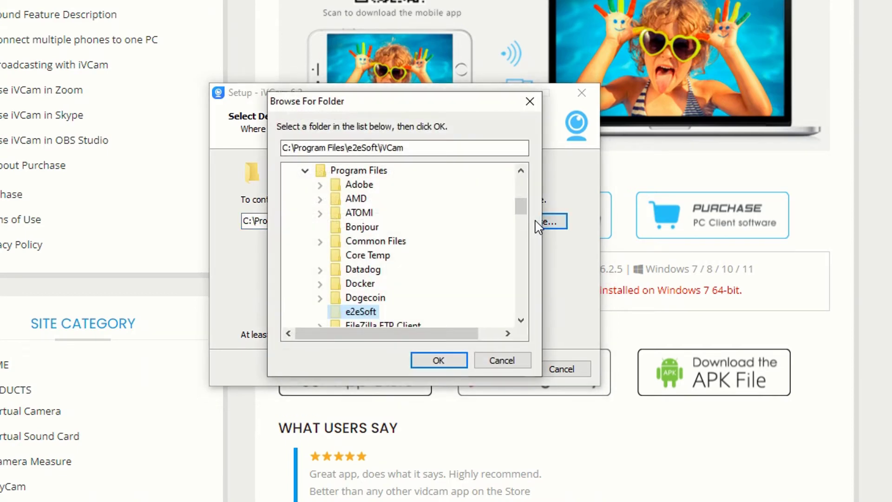
{"action": "key", "text": "Return"}
{"action": "left_click", "coordinate": [488, 365]}
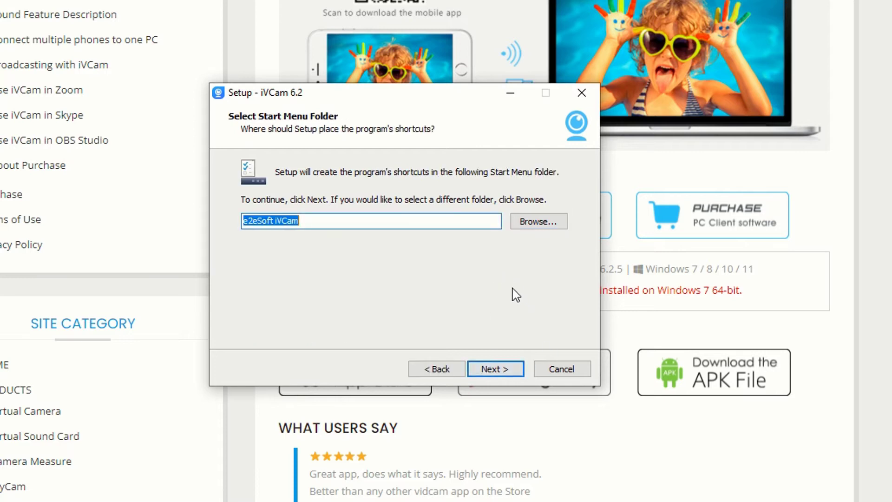
{"action": "left_click", "coordinate": [480, 372]}
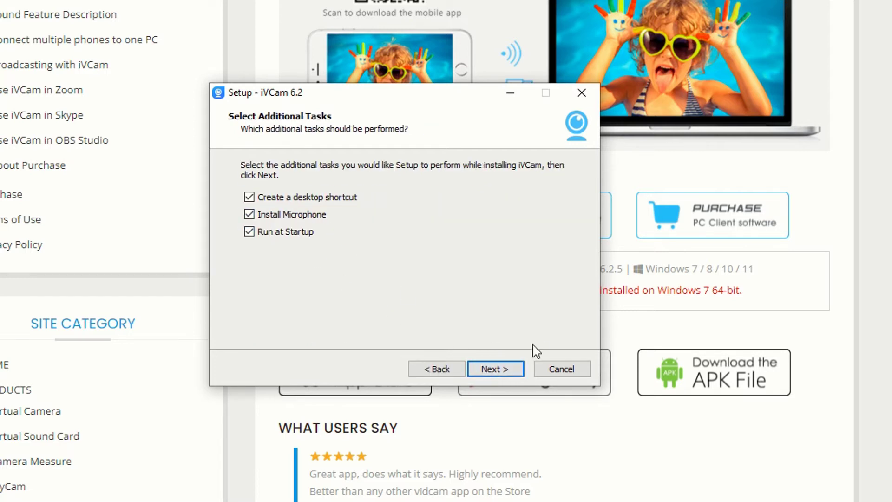
- Keep all additional tasks, install iVCam 6.2, and launch it when setup finishes
{"action": "left_click", "coordinate": [505, 372]}
{"action": "left_click", "coordinate": [505, 370]}
{"action": "left_click", "coordinate": [493, 369]}
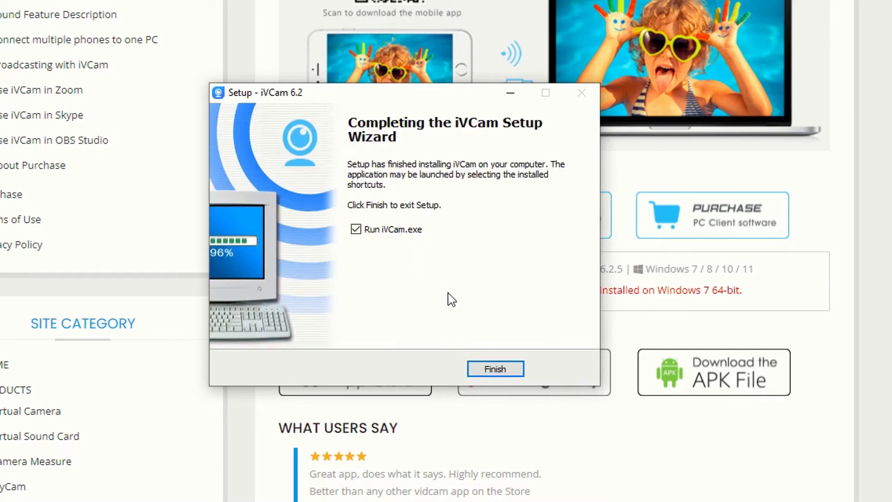
{"action": "left_click", "coordinate": [501, 371]}
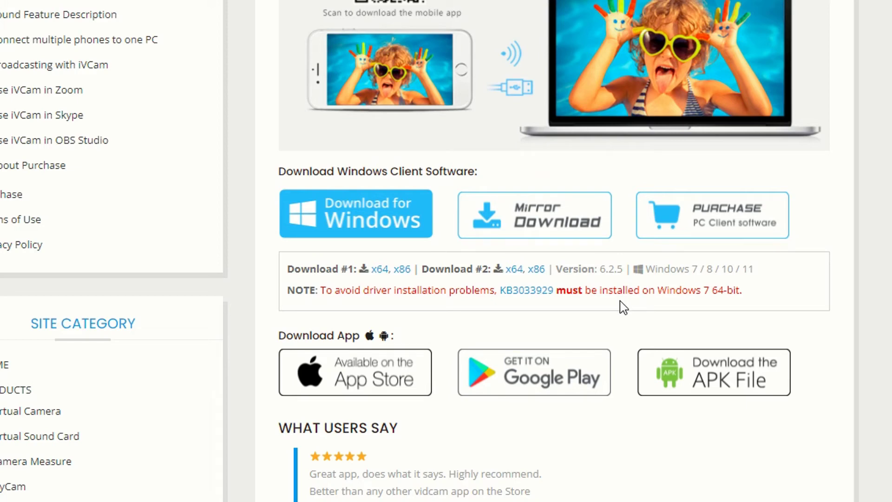
- Open the iVCam Webcam Google Play page, confirm it shows Installed, and close the tab
{"action": "scroll", "coordinate": [623, 306], "scroll_direction": "down", "scroll_amount": 3}
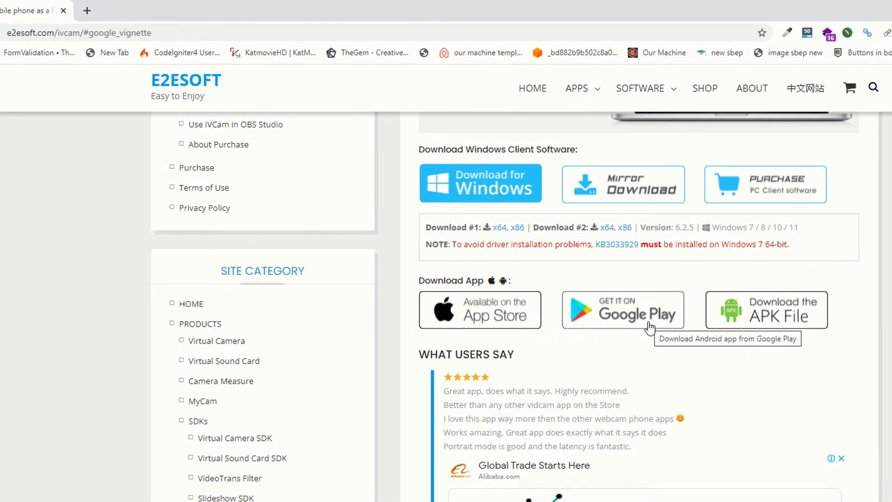
{"action": "left_click", "coordinate": [601, 326]}
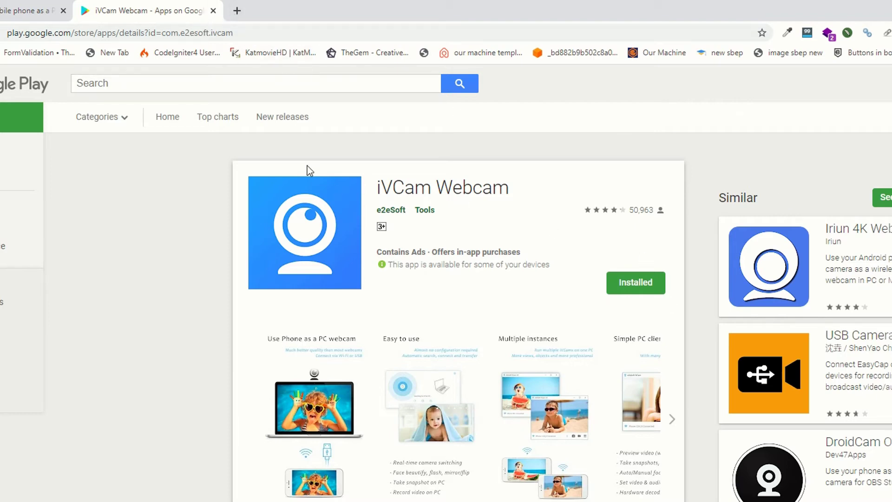
{"action": "key", "text": "ctrl+w"}
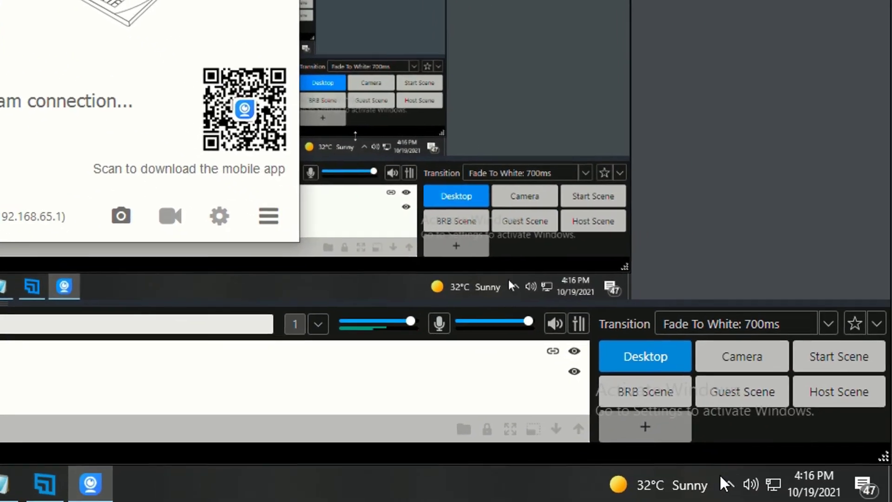
- Exit iVCam from the system tray and relaunch it so the phone's live feed appears
{"action": "left_click", "coordinate": [731, 486]}
{"action": "right_click", "coordinate": [795, 456]}
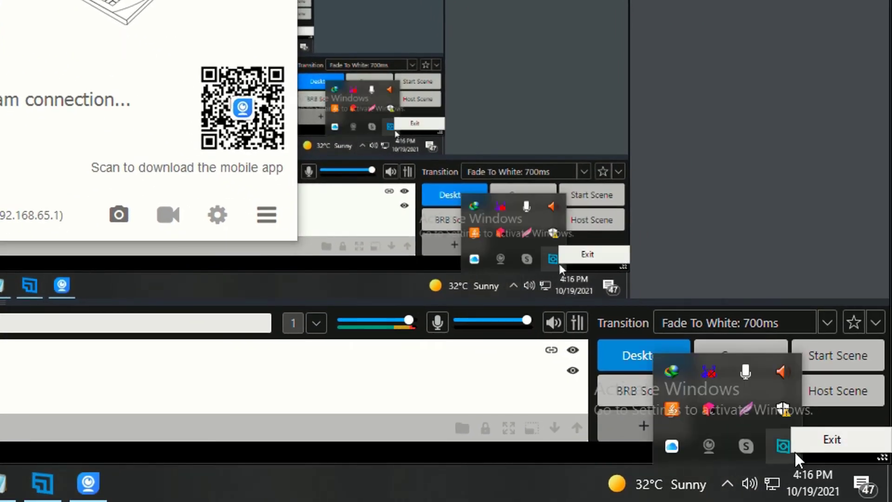
{"action": "left_click", "coordinate": [823, 441]}
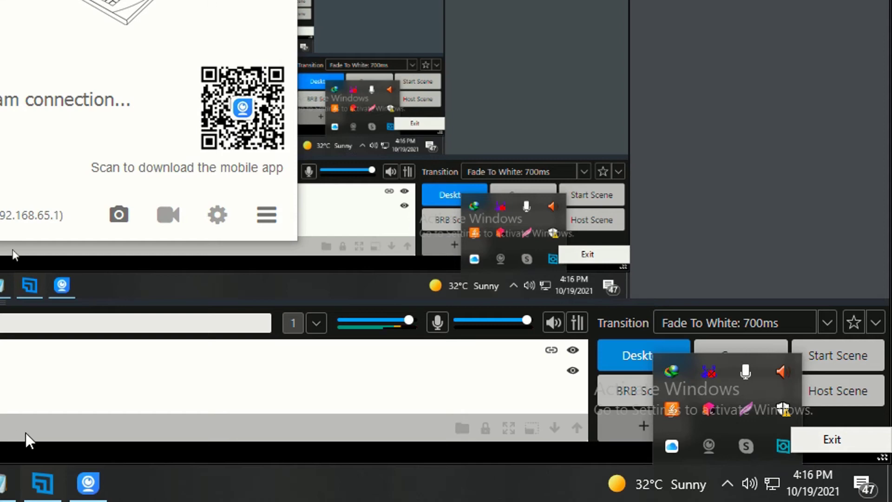
{"action": "left_click", "coordinate": [822, 444]}
{"action": "left_click", "coordinate": [117, 189]}
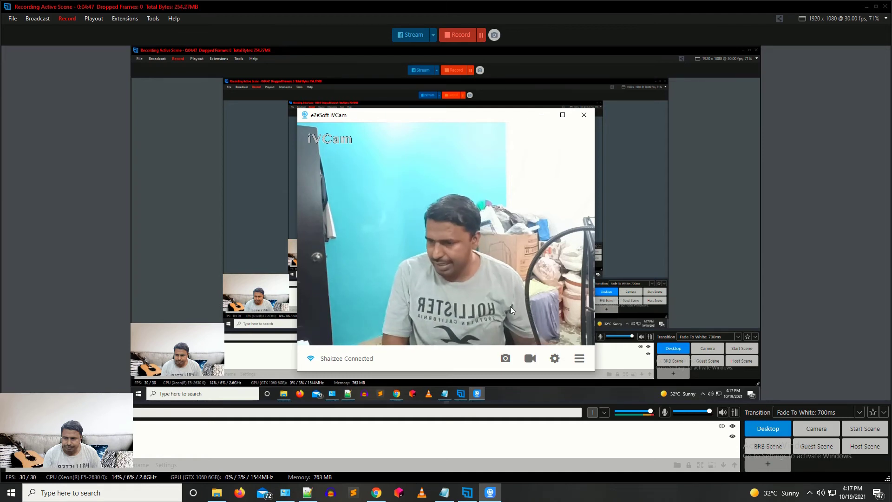
- Open iVCam Settings and set Video FPS to 30
{"action": "left_click", "coordinate": [580, 358]}
{"action": "left_click", "coordinate": [473, 260]}
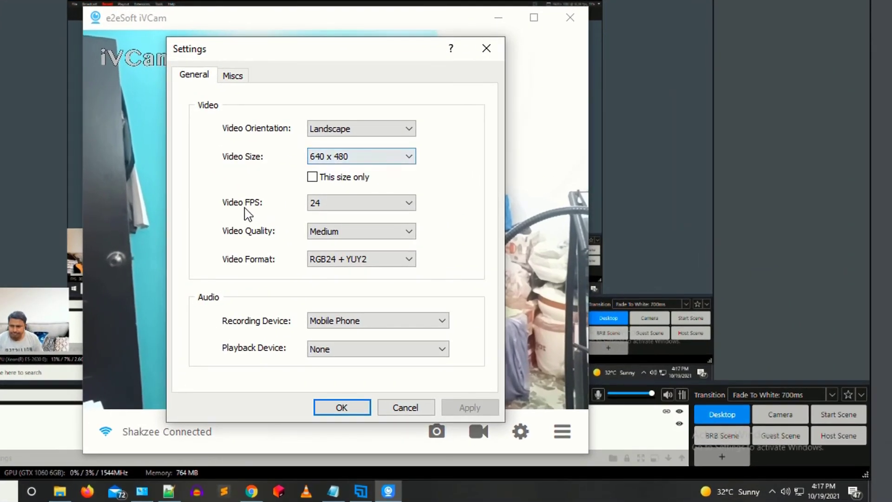
{"action": "left_click", "coordinate": [330, 204]}
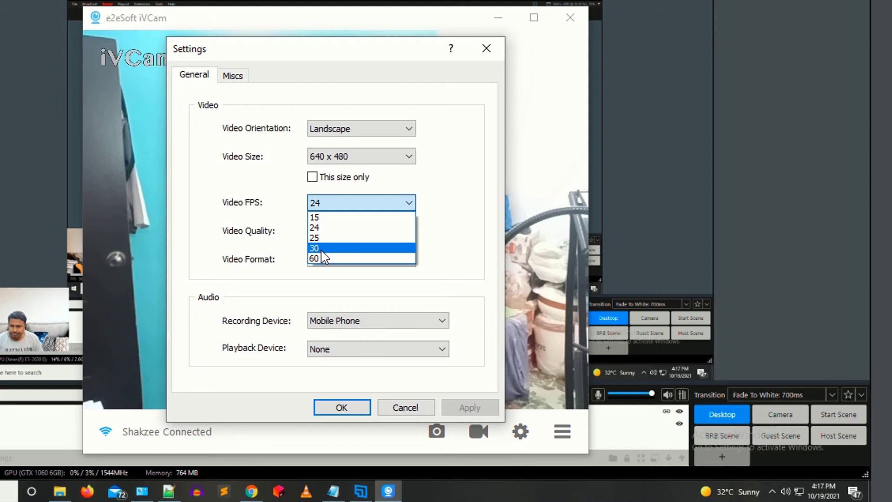
{"action": "left_click", "coordinate": [322, 251]}
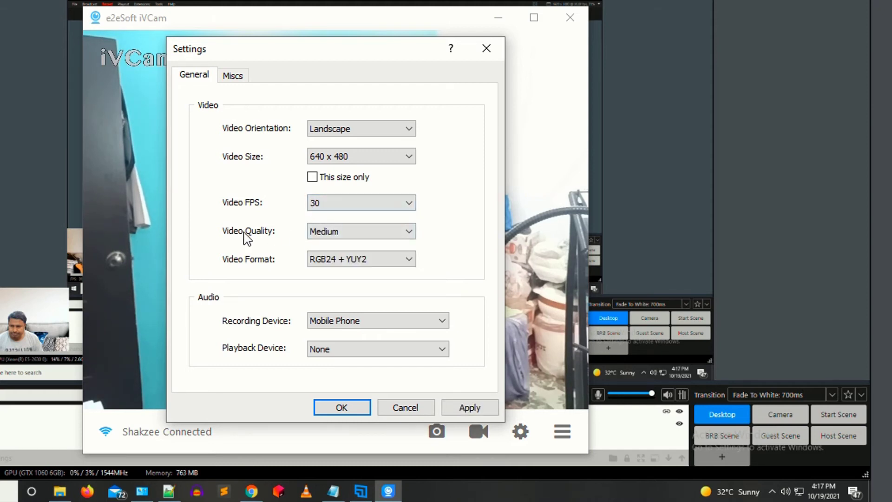
- Set Video Quality to High, keeping RGB24 + YUY2 format and Mobile Phone as recording device
{"action": "left_click", "coordinate": [339, 235]}
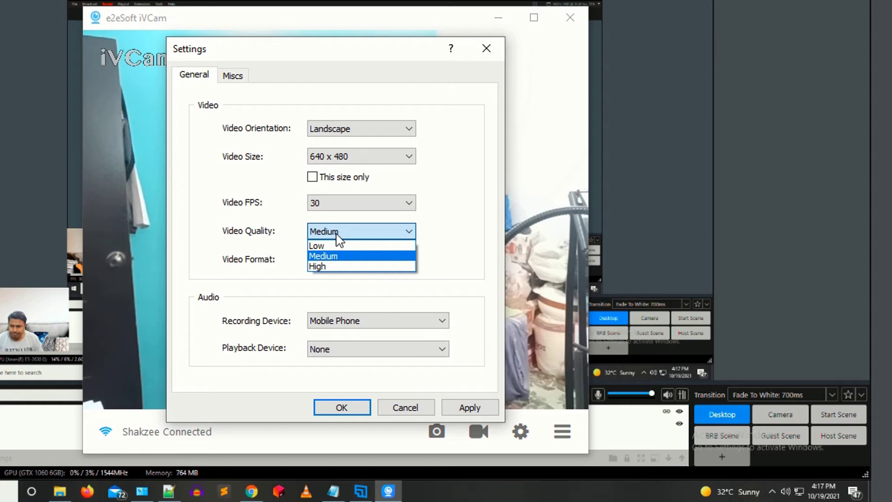
{"action": "left_click", "coordinate": [320, 267]}
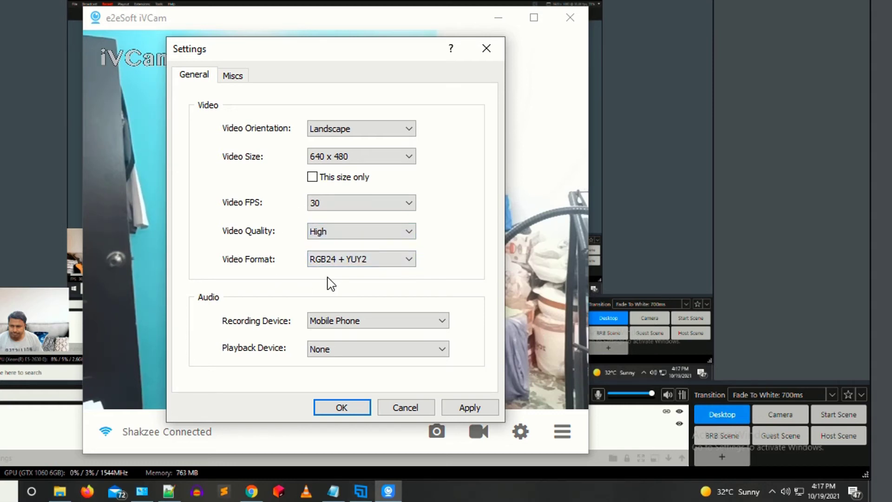
{"action": "left_click", "coordinate": [328, 261]}
{"action": "left_click", "coordinate": [328, 263]}
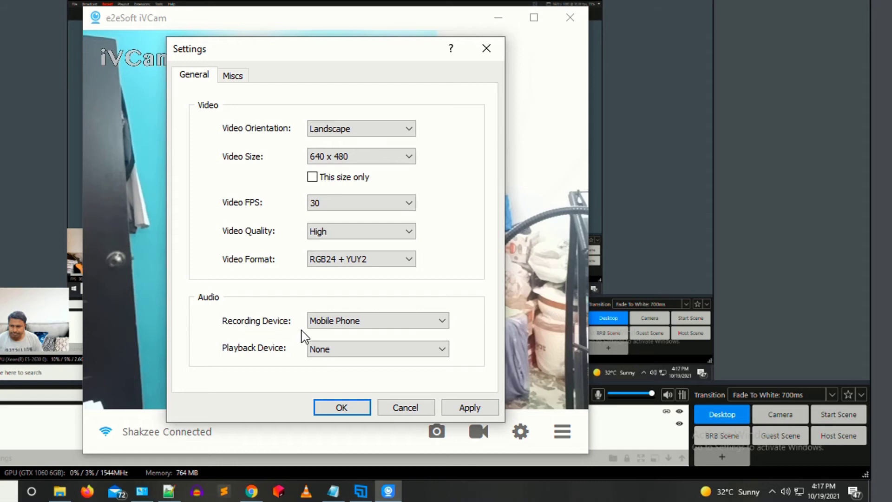
{"action": "left_click", "coordinate": [355, 326]}
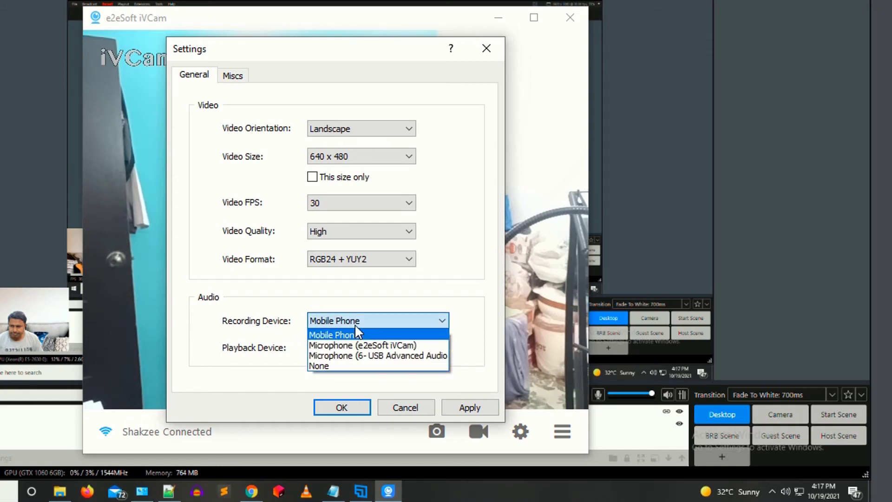
{"action": "left_click", "coordinate": [234, 335]}
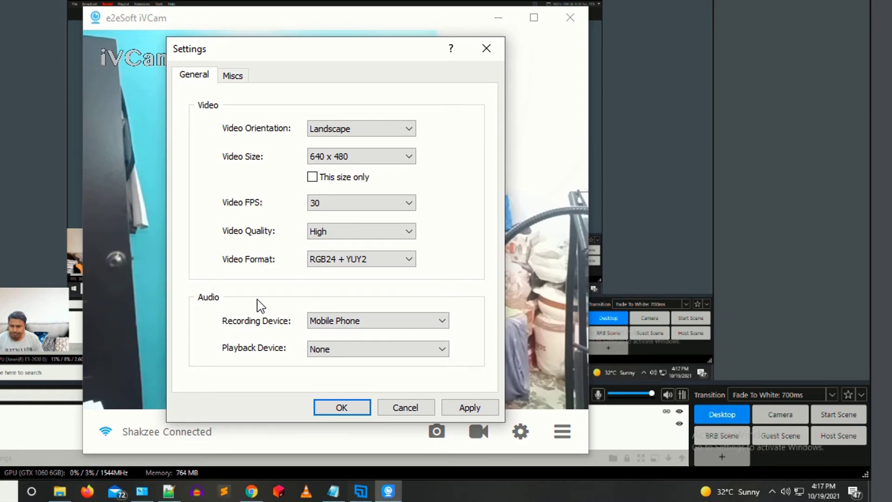
- Check the Media Save Folder on the Miscs tab, then set Video Size to 1920 x 1080
{"action": "left_click", "coordinate": [233, 76]}
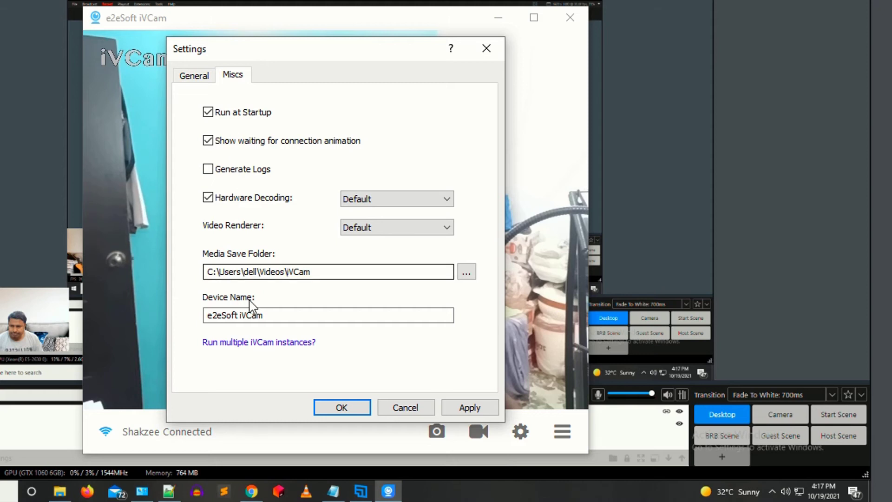
{"action": "left_click", "coordinate": [183, 79]}
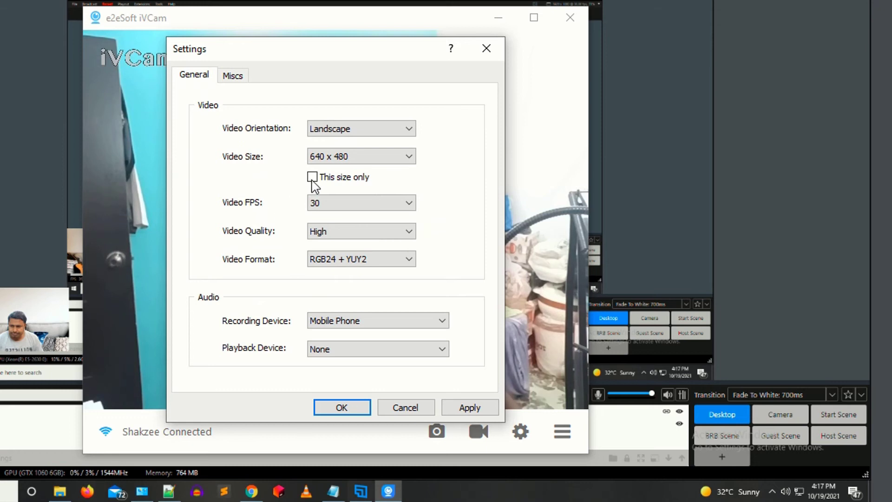
{"action": "left_click", "coordinate": [325, 157]}
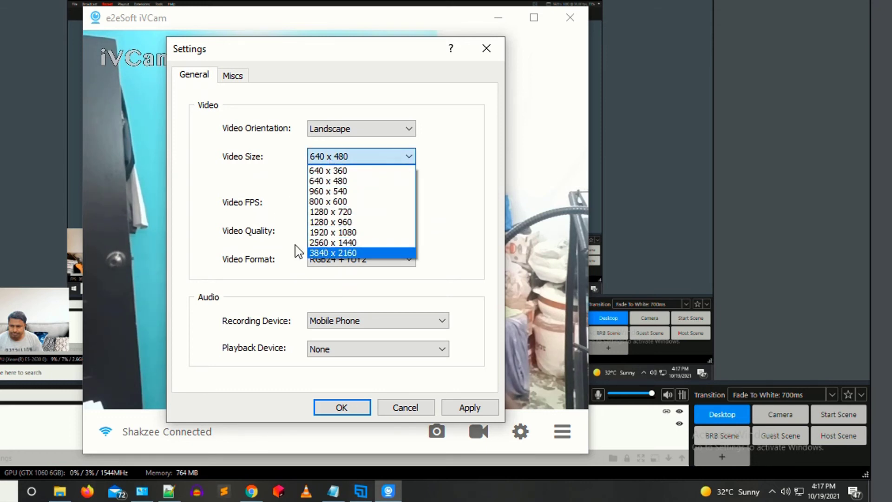
{"action": "left_click", "coordinate": [331, 232]}
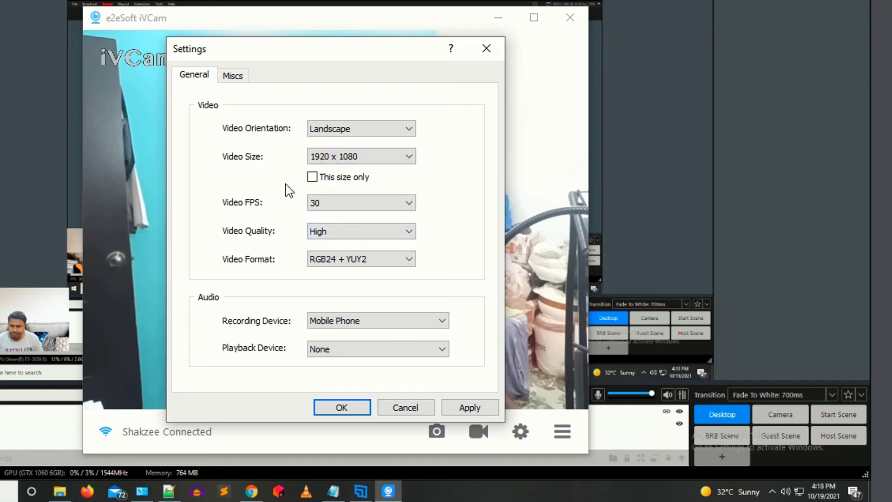
{"action": "left_click", "coordinate": [345, 161]}
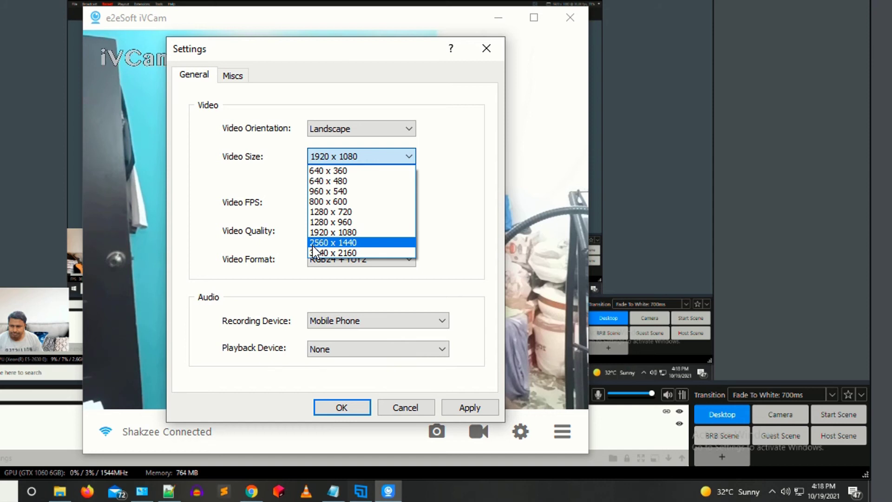
{"action": "left_click", "coordinate": [320, 233]}
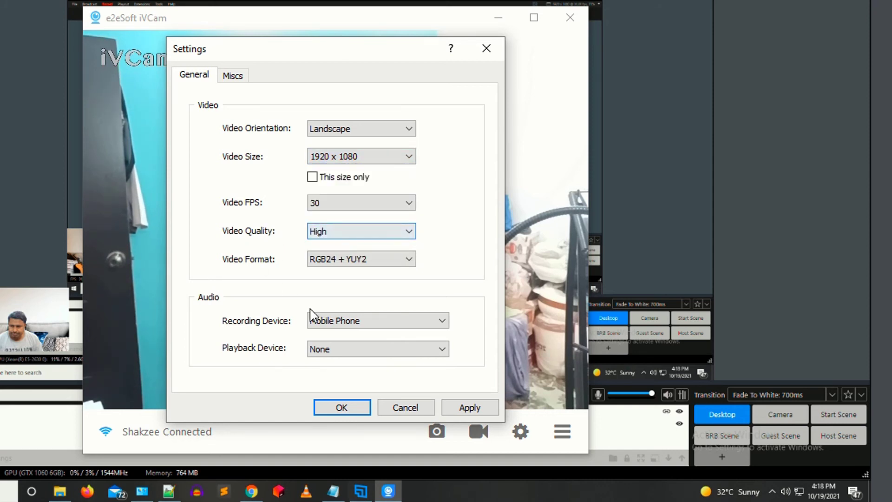
- Apply the settings, dismiss the trial-expired message, close Settings, and record a short clip
{"action": "left_click", "coordinate": [464, 408]}
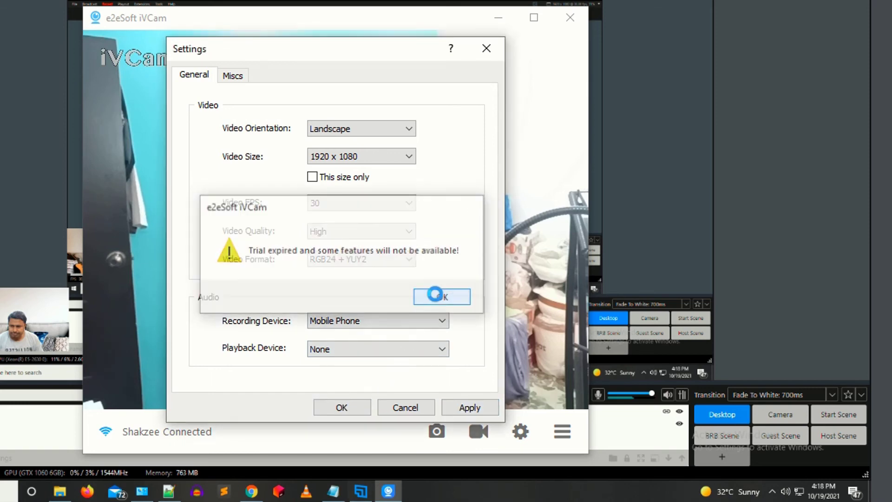
{"action": "left_click", "coordinate": [443, 296]}
{"action": "left_click", "coordinate": [342, 407]}
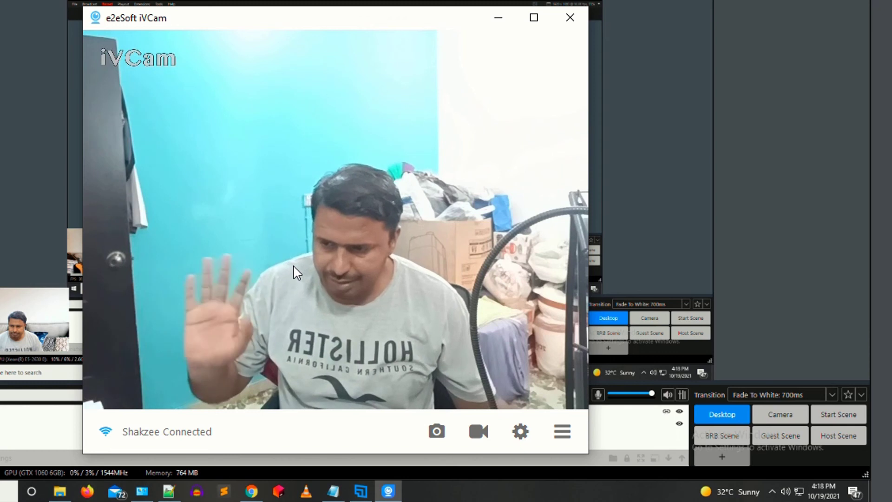
{"action": "left_click", "coordinate": [480, 434]}
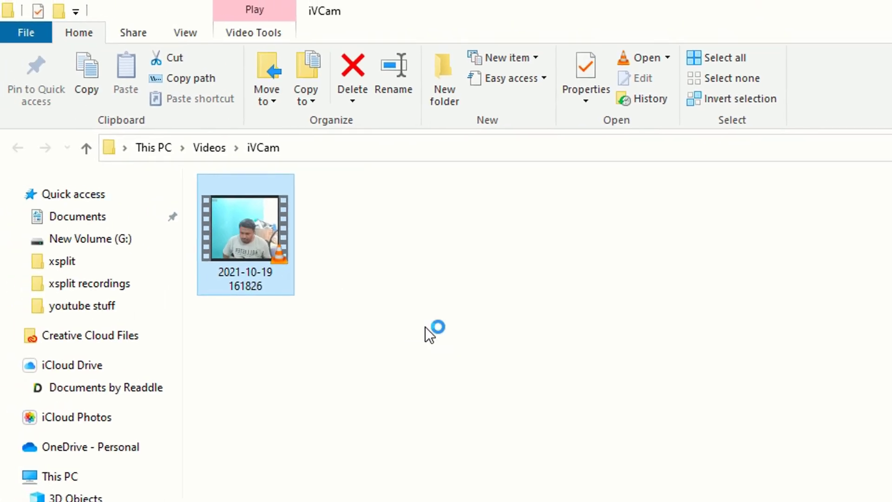
{"action": "key", "text": "Return"}
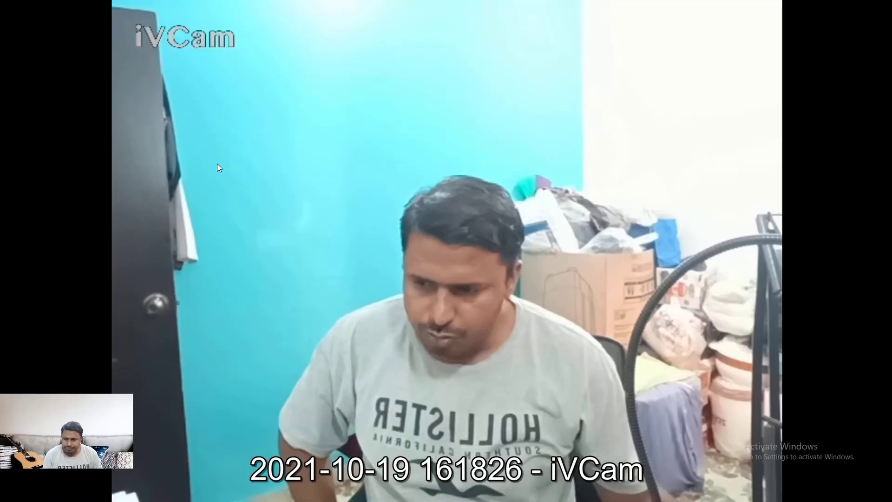
{"action": "scroll", "coordinate": [520, 199], "scroll_direction": "down", "scroll_amount": 3}
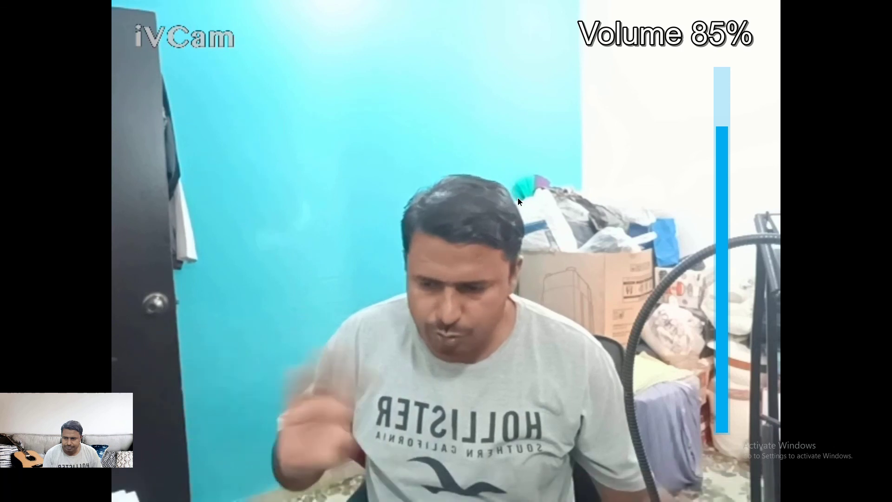
{"action": "double_click", "coordinate": [520, 201]}
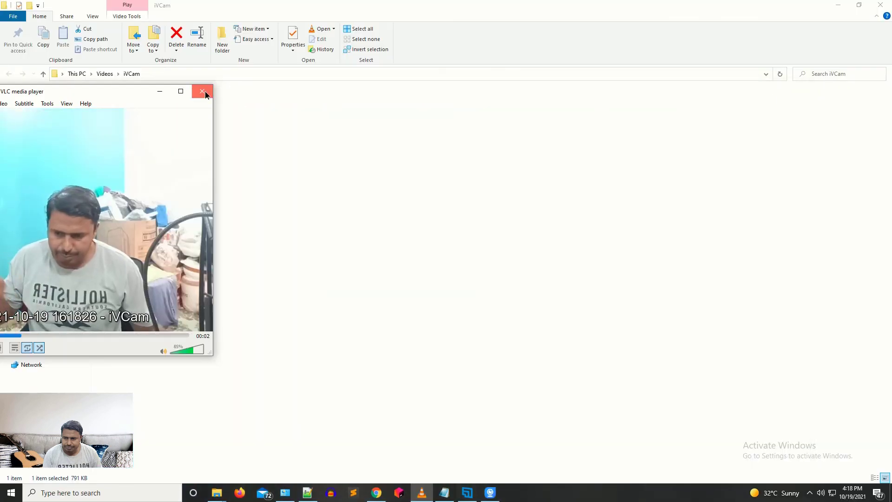
{"action": "left_click", "coordinate": [205, 91]}
{"action": "key", "text": "alt+Tab"}
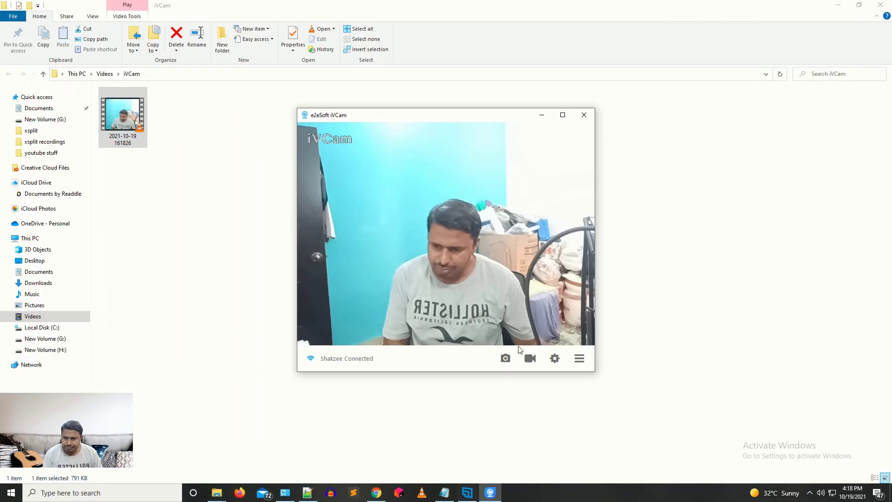
{"action": "left_click", "coordinate": [502, 364]}
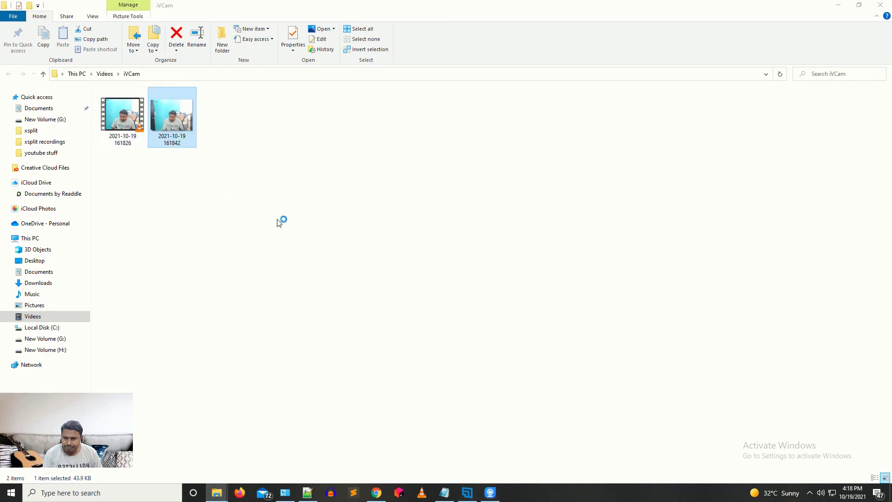
{"action": "key", "text": "alt+F4"}
{"action": "key", "text": "alt+Tab"}
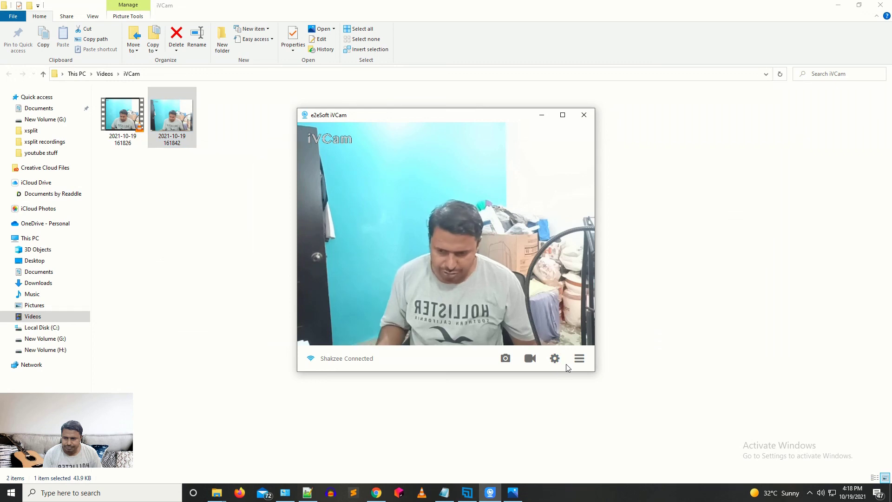
{"action": "left_click", "coordinate": [580, 359]}
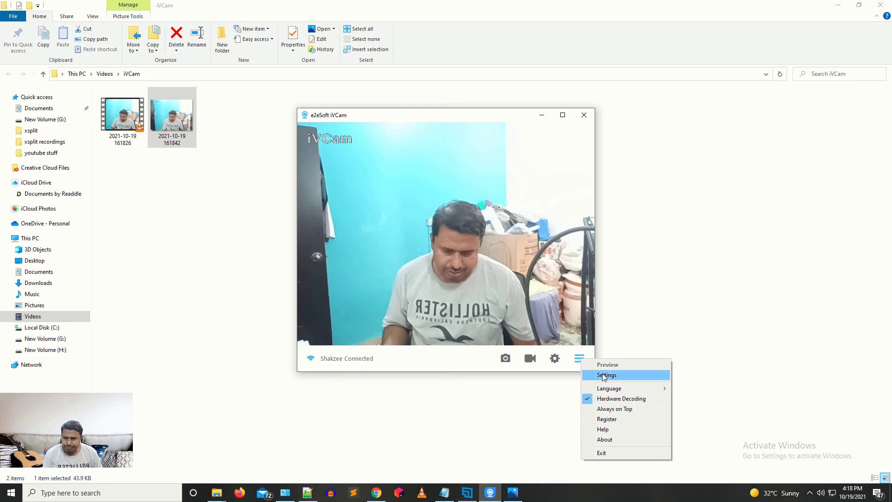
{"action": "left_click", "coordinate": [470, 363]}
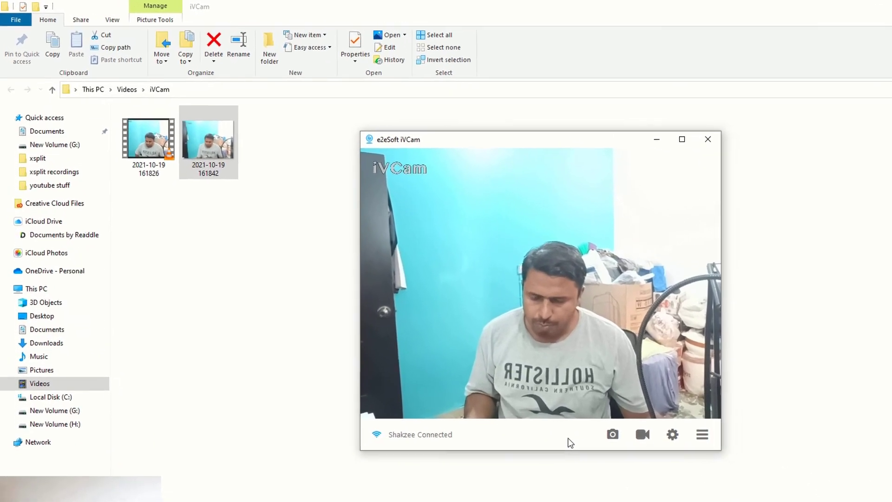